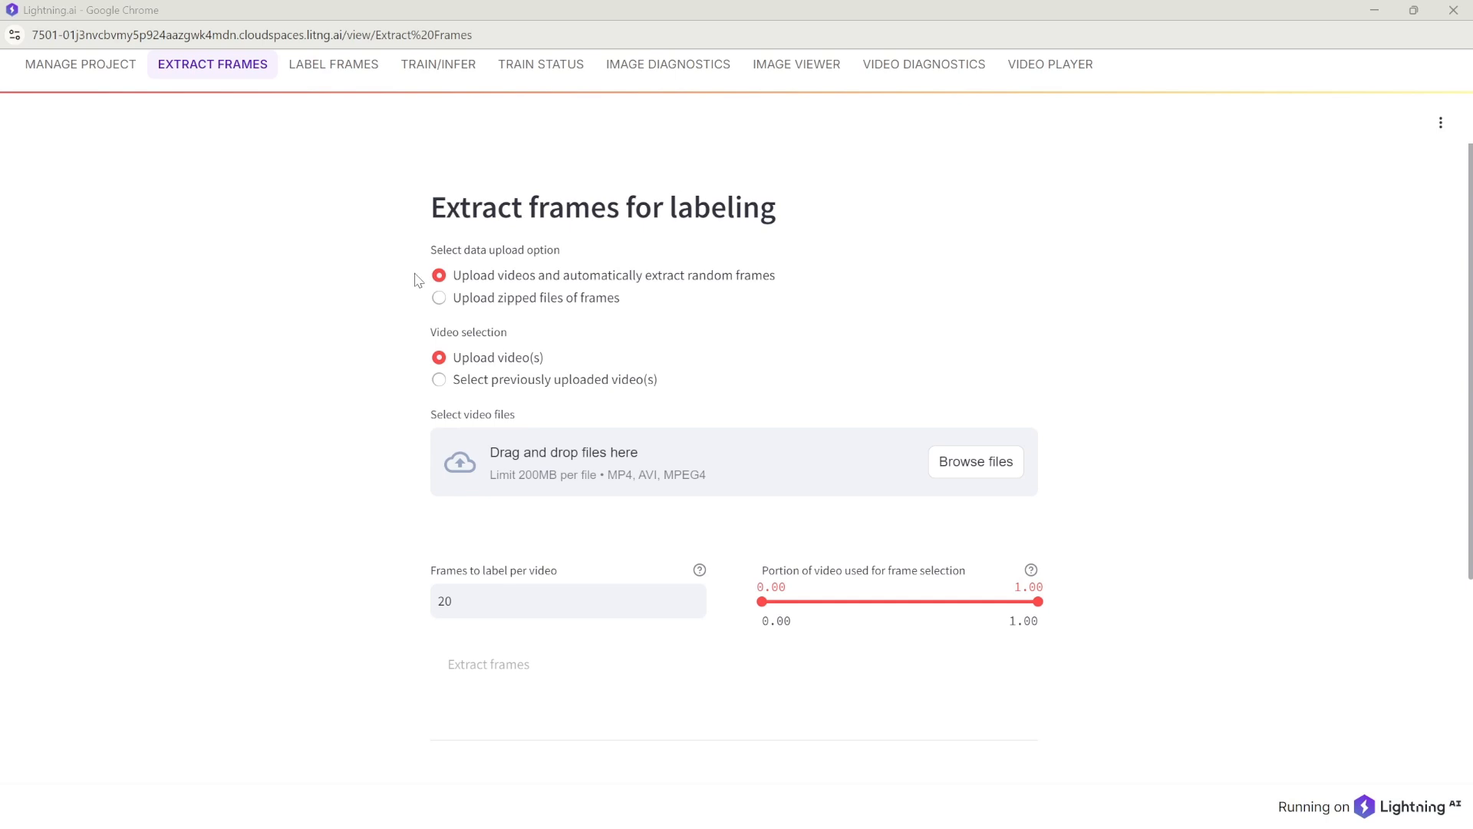
# Step: Keep the upload option for new videos and upload clip_0.mp4 and clip_1.mp4 for frame extraction
pyautogui.click(436, 380)
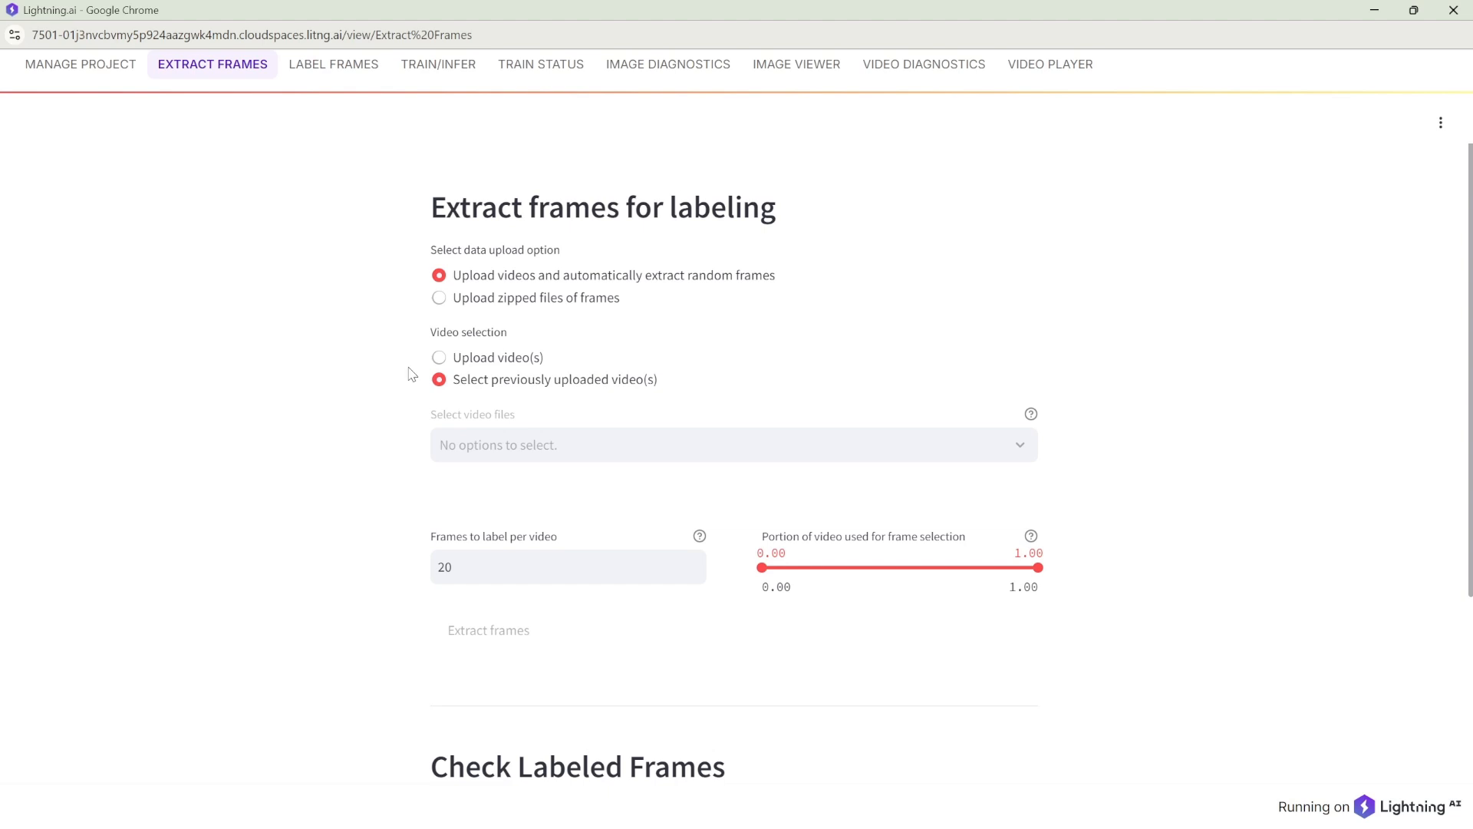
pyautogui.click(438, 357)
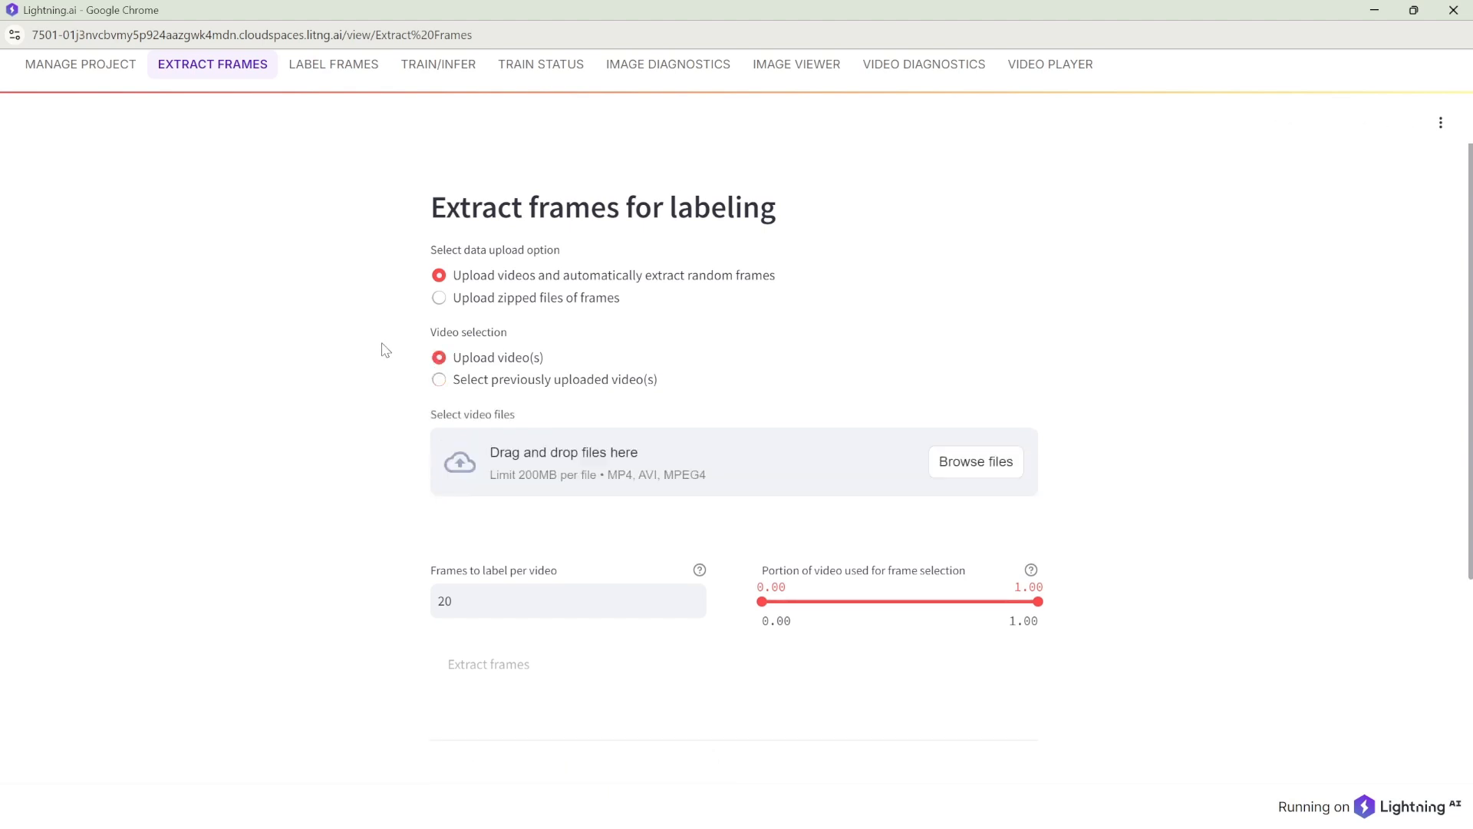
pyautogui.click(1008, 463)
pyautogui.moveTo(369, 133); pyautogui.dragTo(159, 244)
pyautogui.click(395, 347)
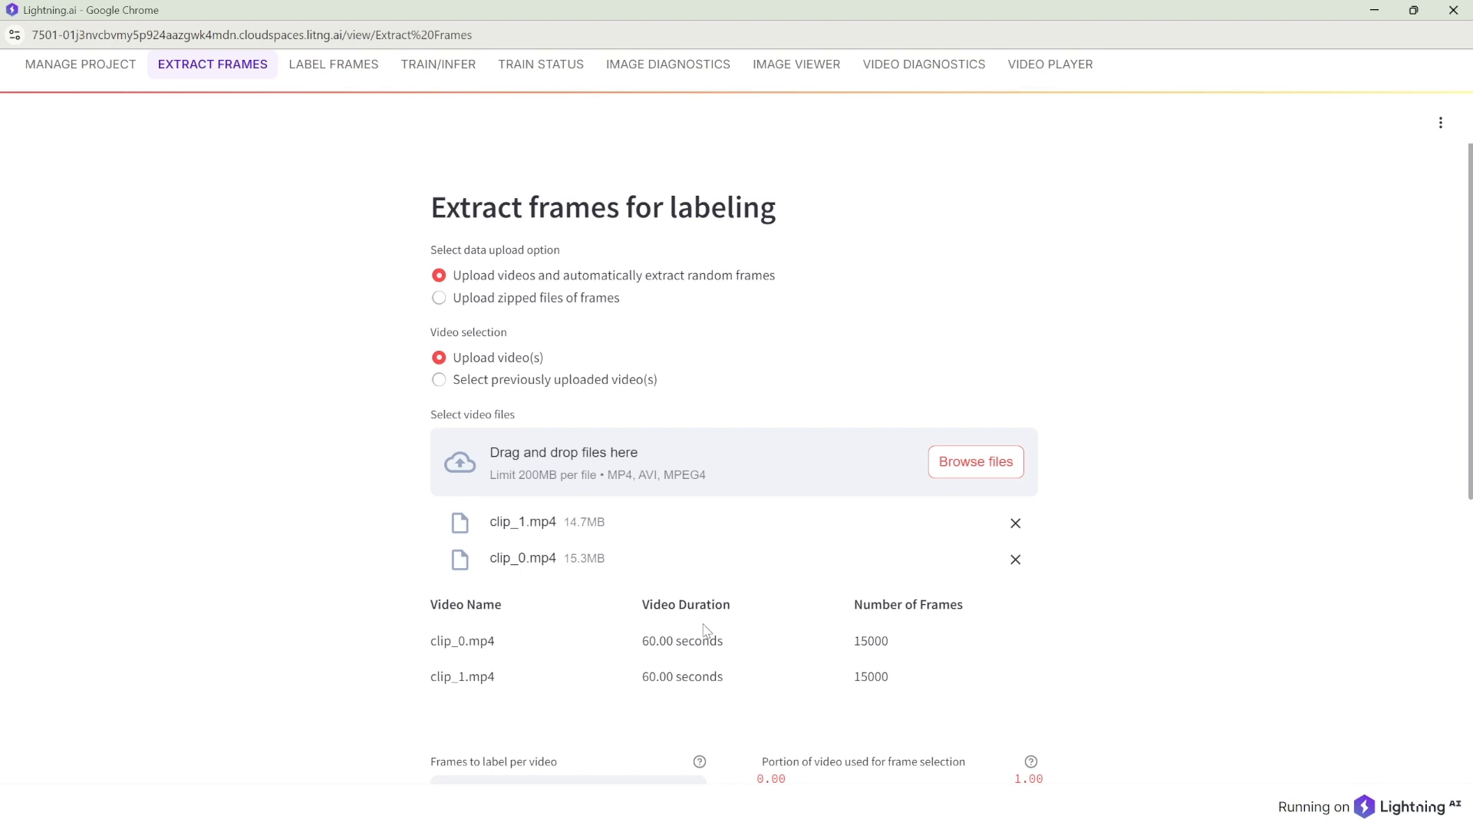
# Step: Narrow the portion of video used for frame selection to 0.16–0.83
pyautogui.scroll(-3, 366, 632)
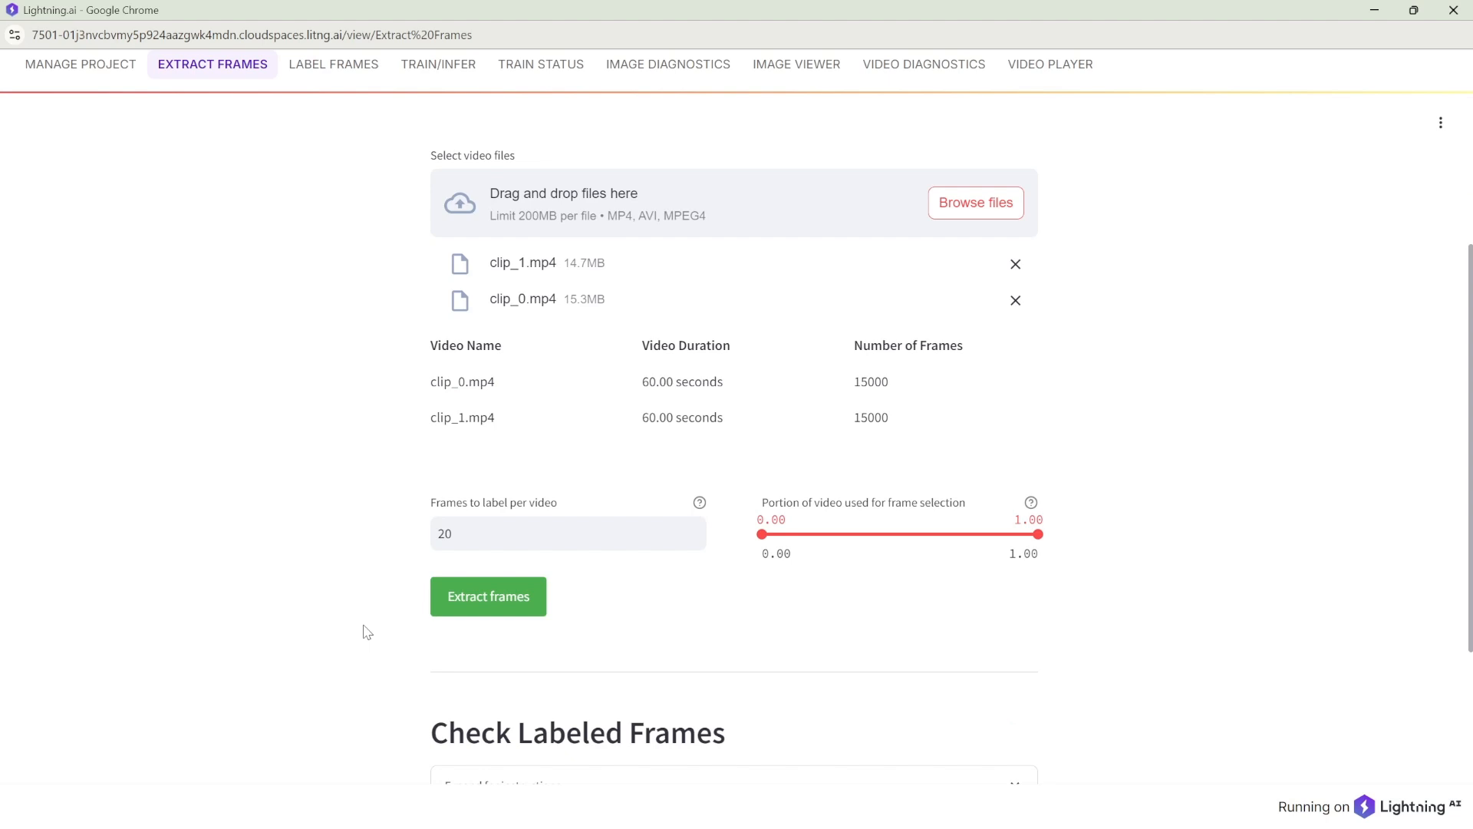
pyautogui.click(481, 536)
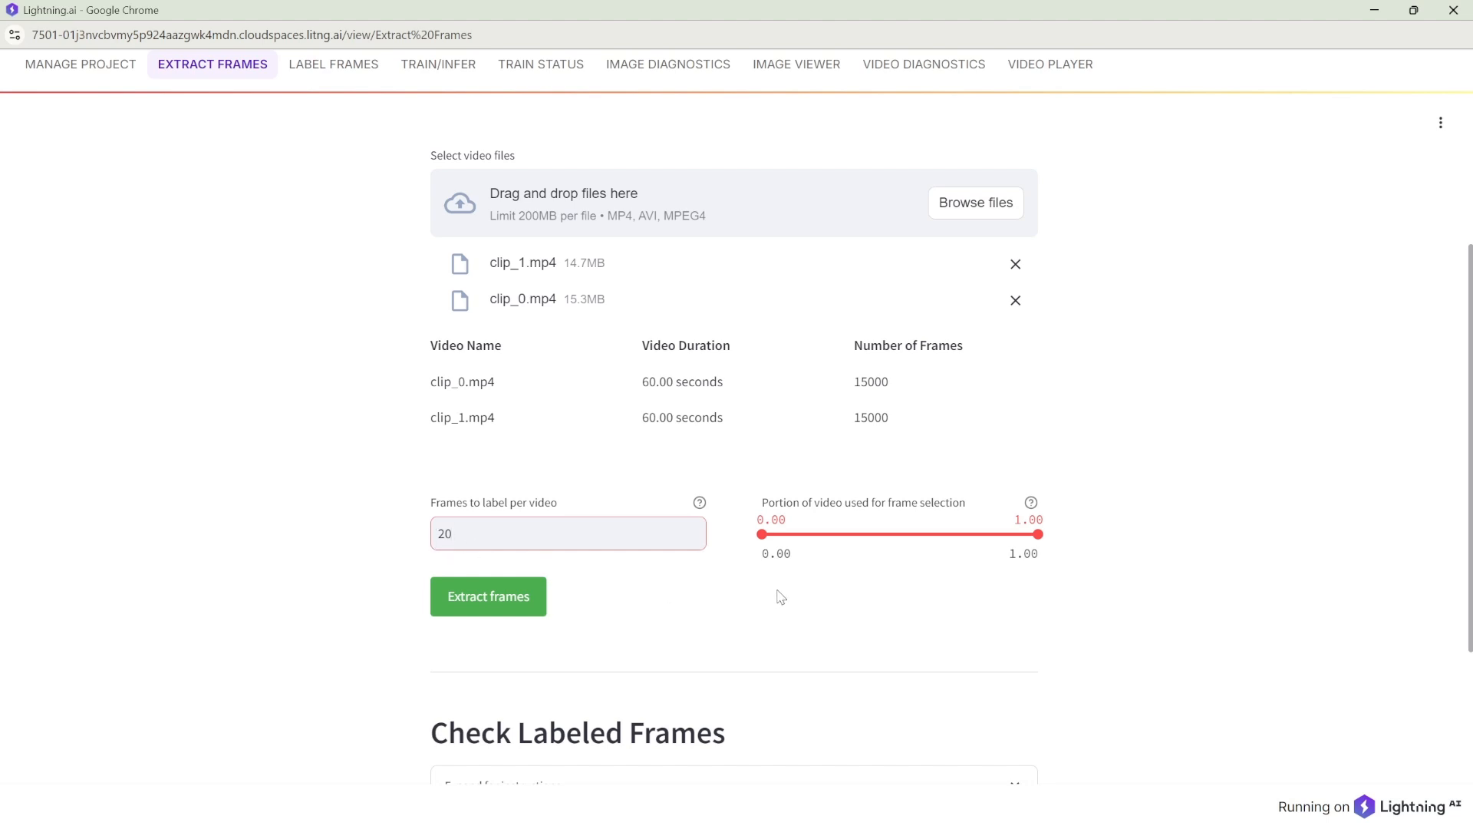
pyautogui.moveTo(759, 531); pyautogui.dragTo(805, 534)
pyautogui.moveTo(1037, 533); pyautogui.dragTo(991, 533)
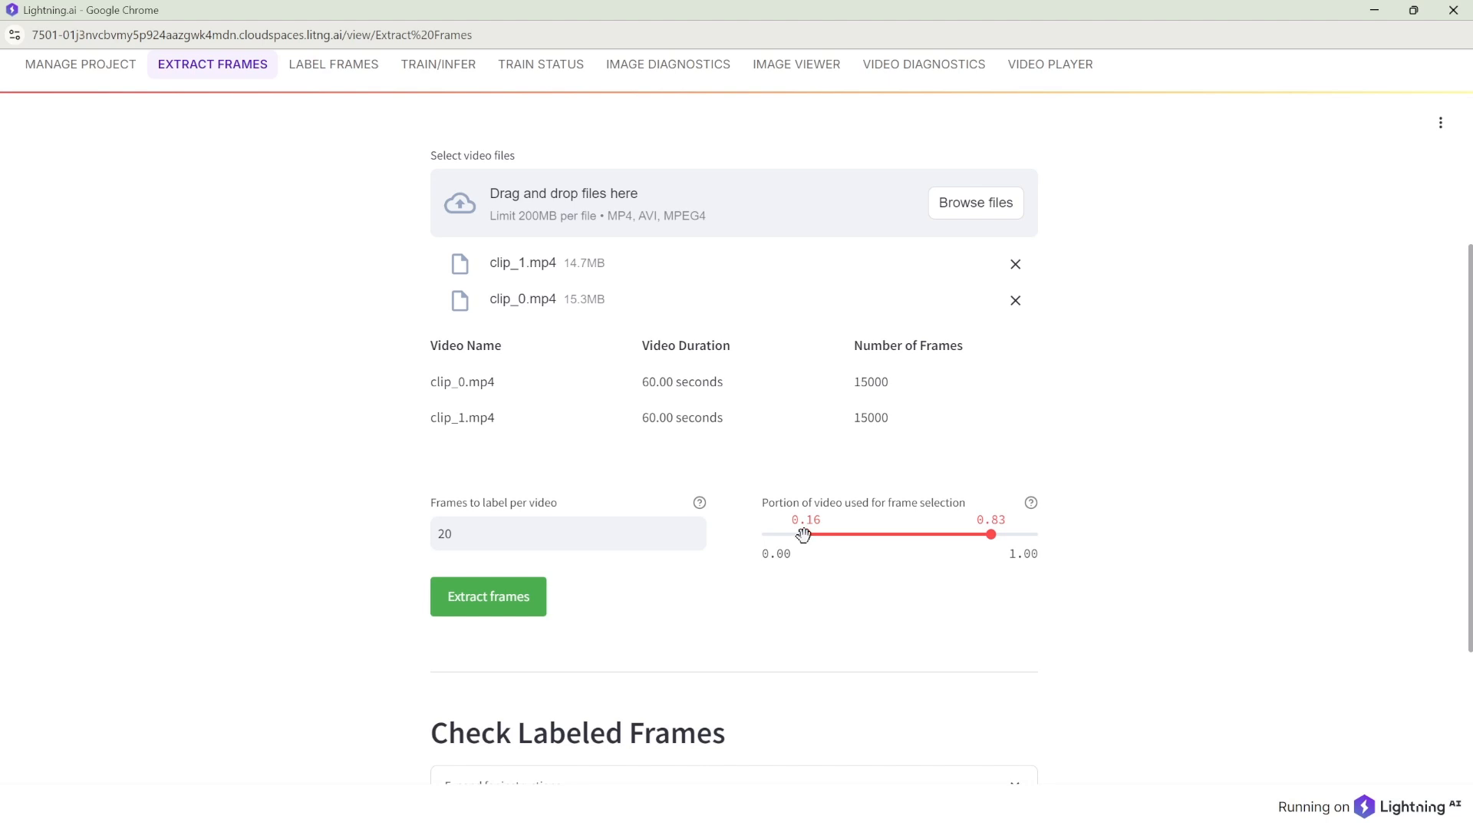
# Step: Set the frame selection portion back to 0.00–1.00 and extract 20 frames per video
pyautogui.moveTo(806, 533); pyautogui.dragTo(758, 535)
pyautogui.moveTo(992, 533); pyautogui.dragTo(1065, 543)
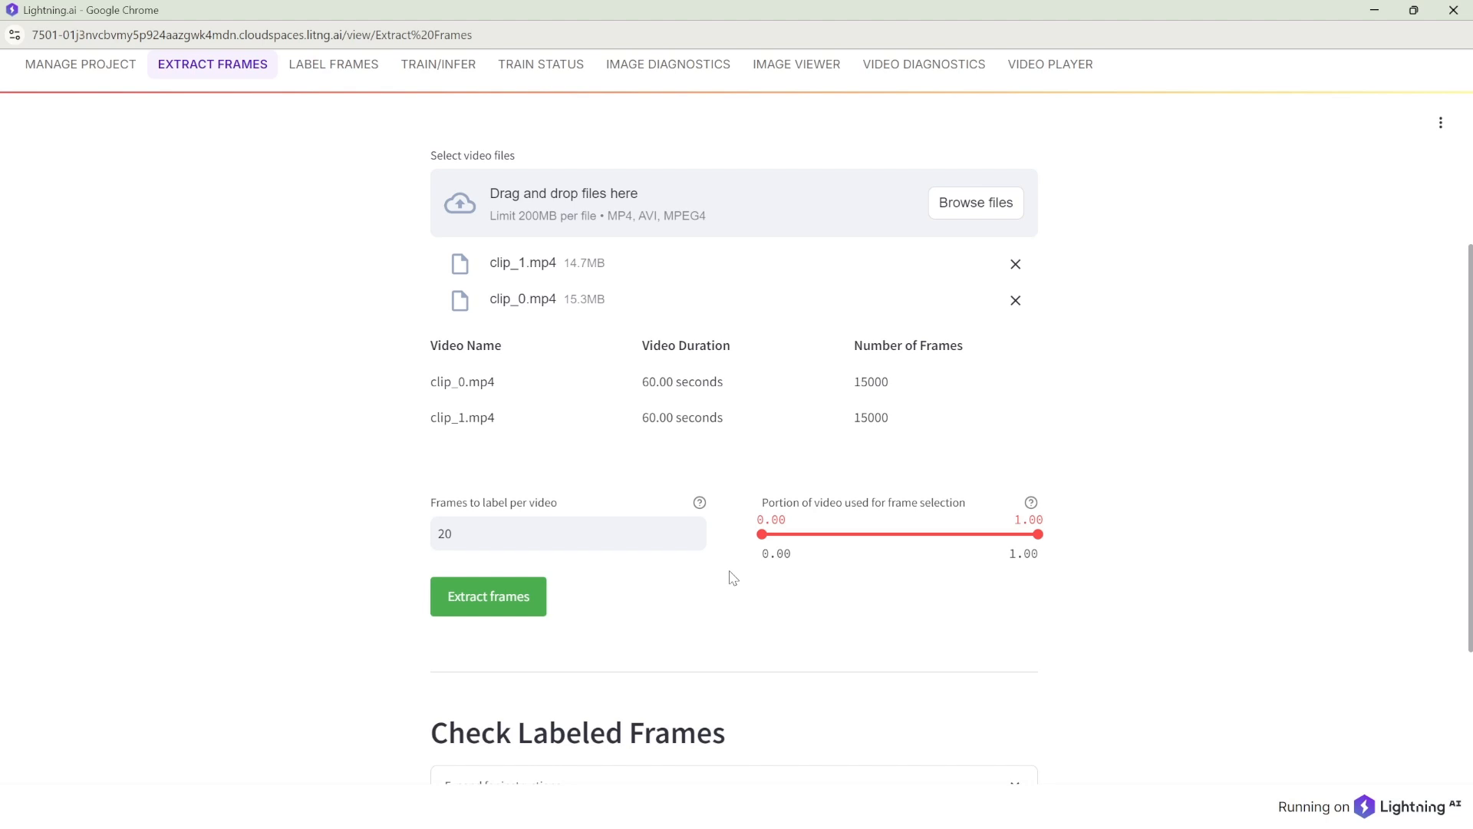
pyautogui.click(499, 601)
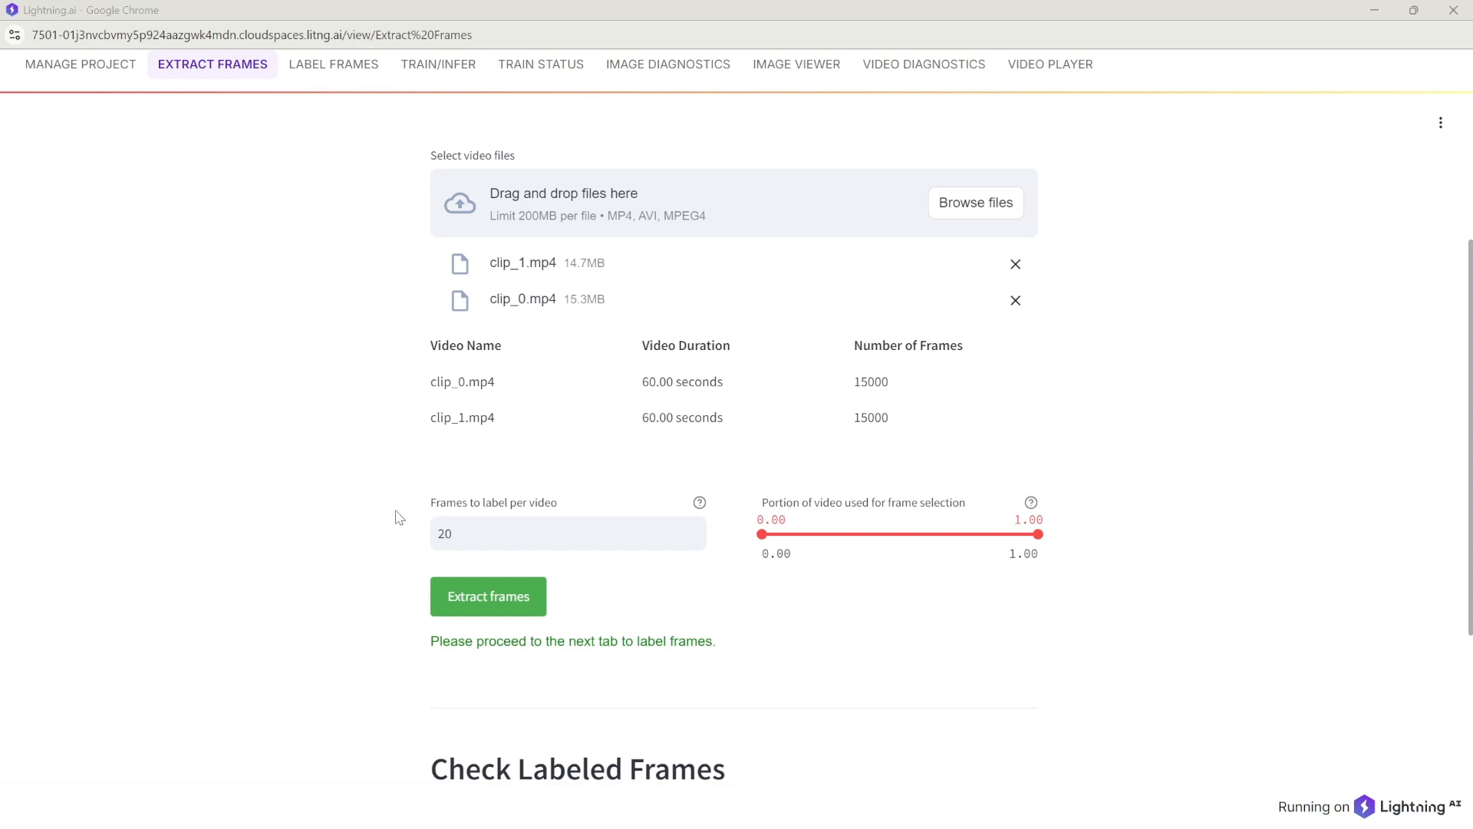
# Step: Look at the upload option for zipped files of frames and return to the video upload option
pyautogui.scroll(3, 401, 522)
pyautogui.click(438, 299)
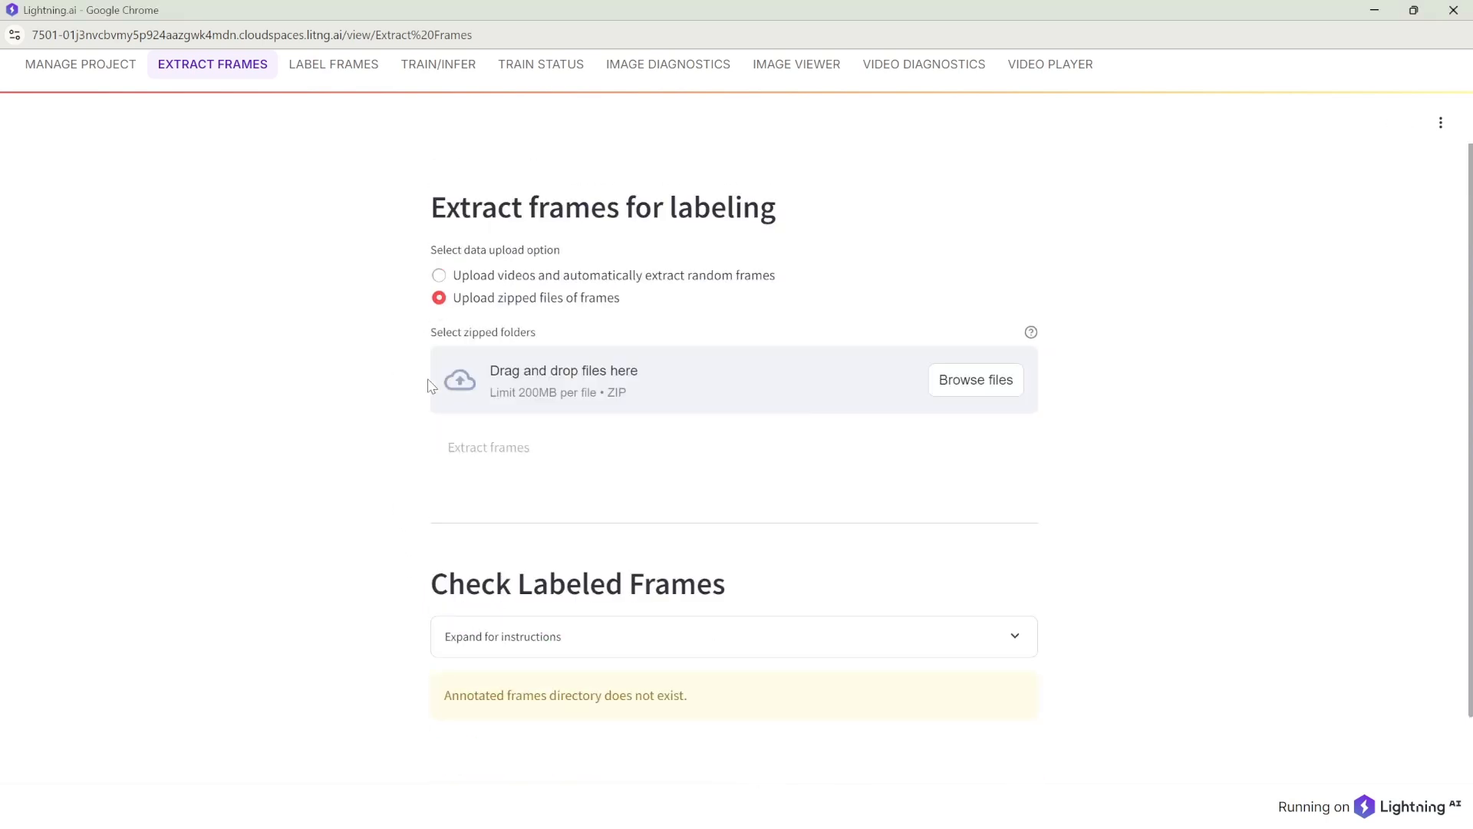
pyautogui.click(438, 276)
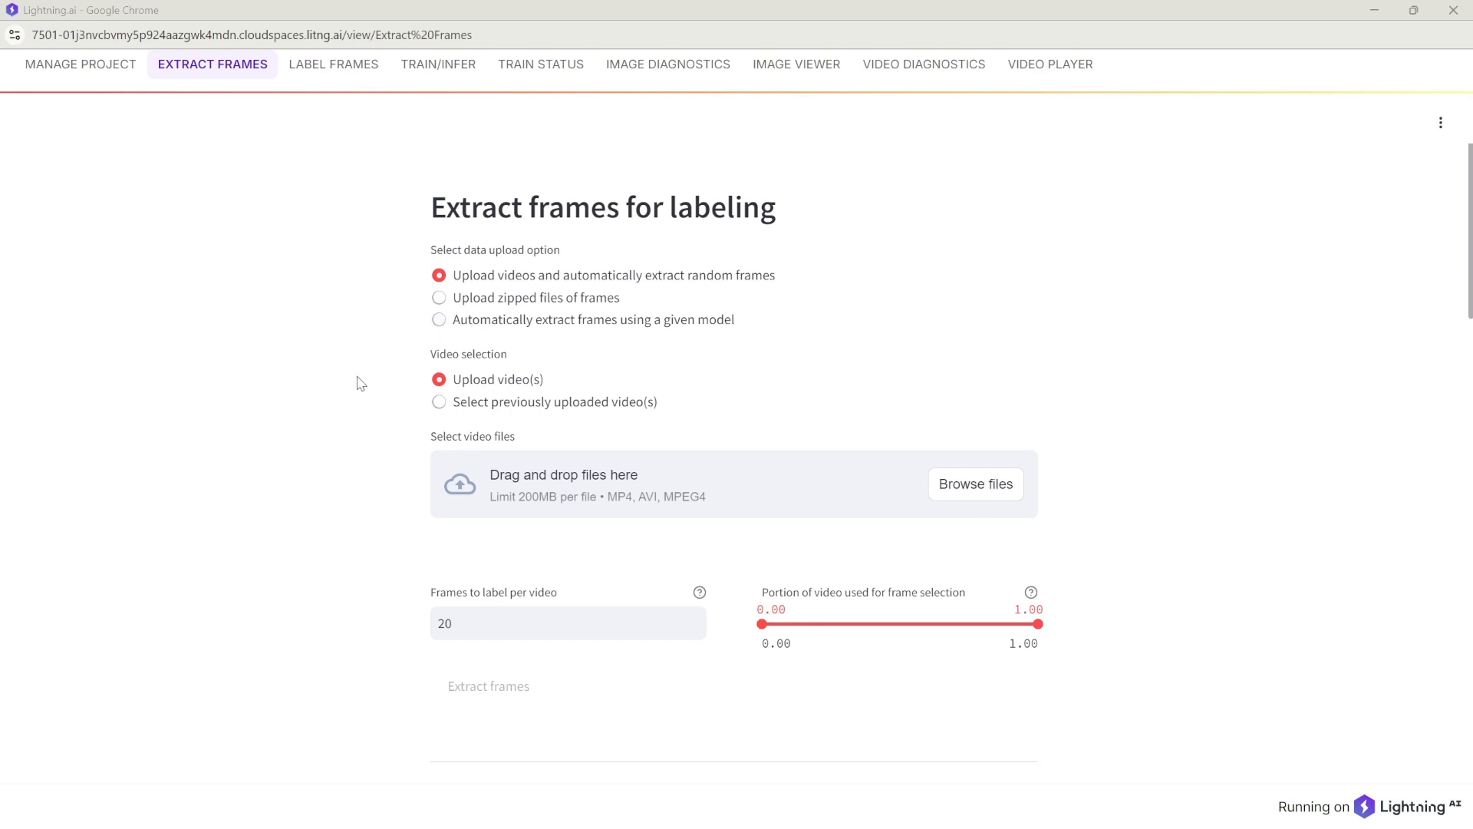
# Step: Examine the list of body parts that can be chosen for checking labeled frames, keeping All selected
pyautogui.scroll(-3, 361, 384)
pyautogui.scroll(-2, 360, 384)
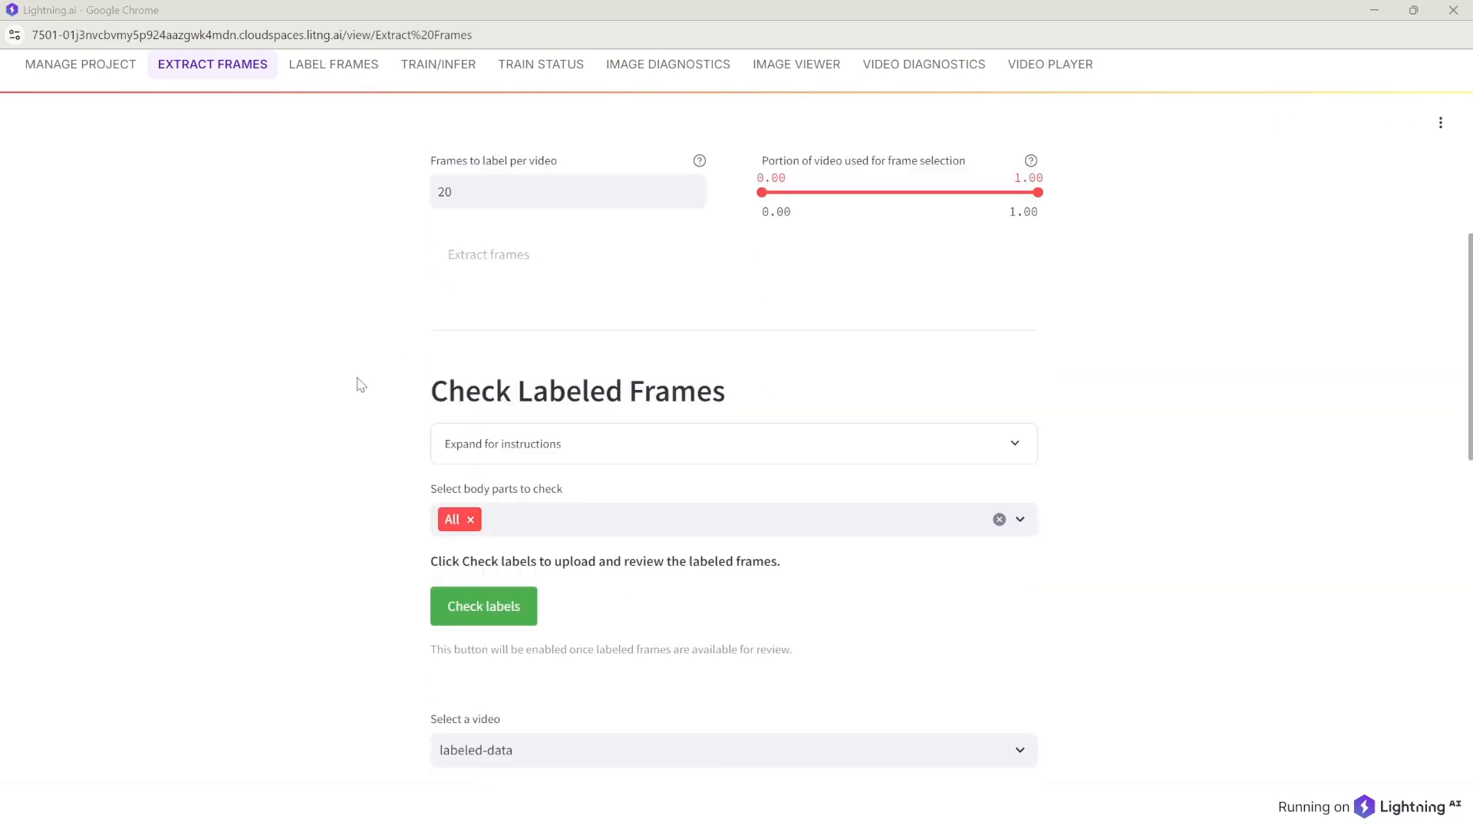
pyautogui.scroll(1, 361, 384)
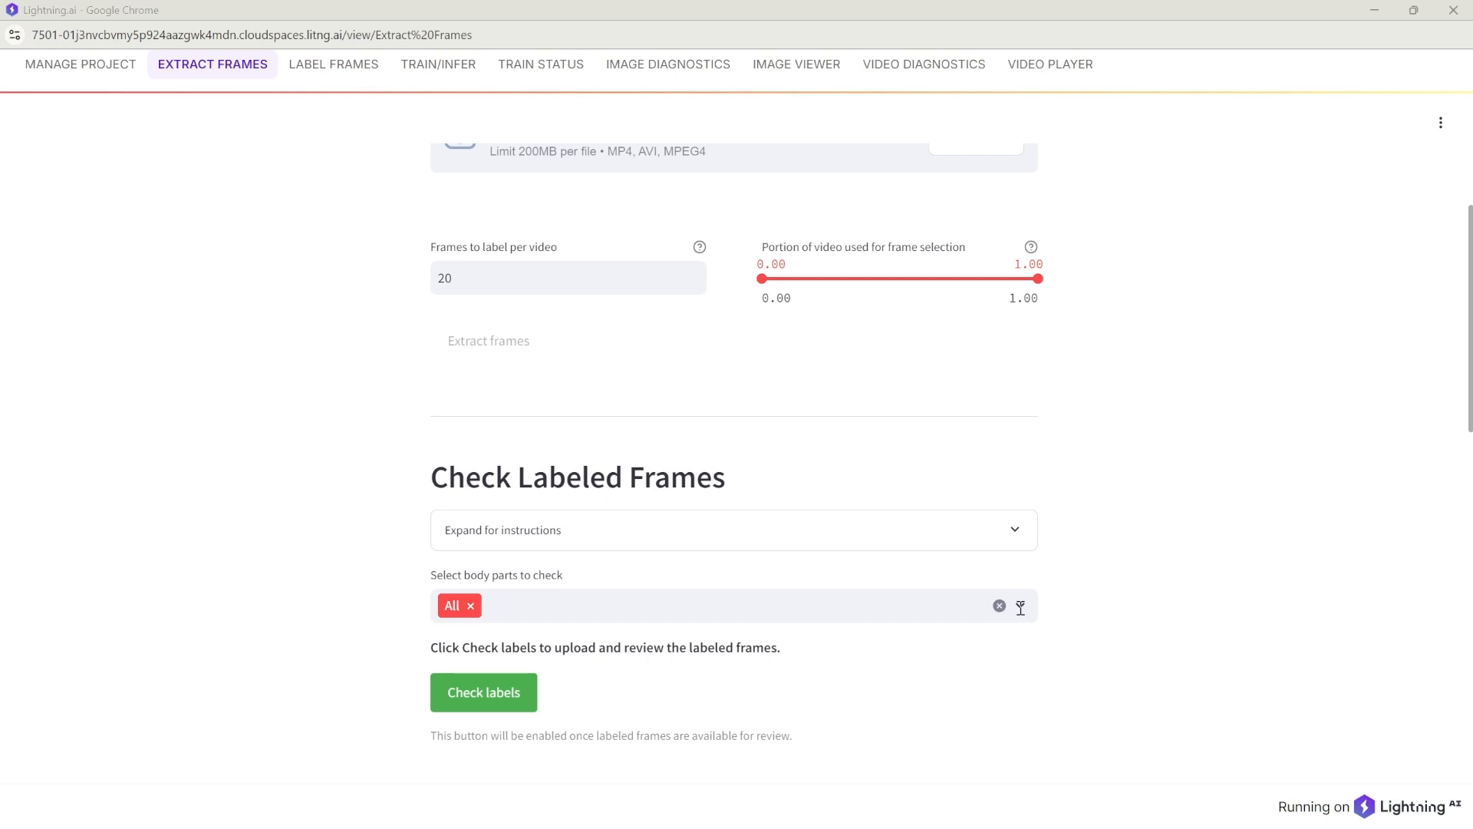
pyautogui.click(943, 607)
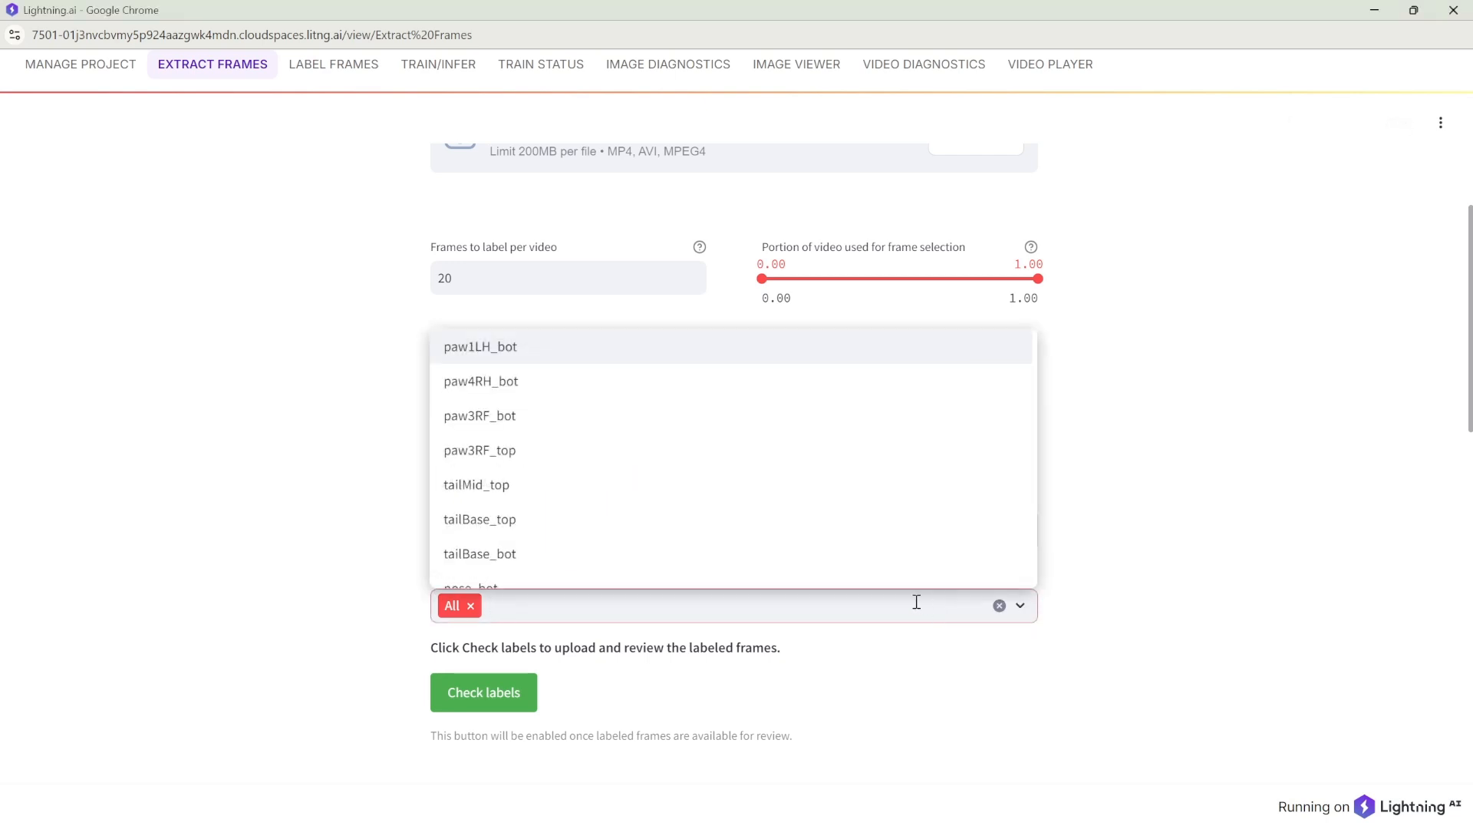
pyautogui.scroll(-2, 876, 534)
pyautogui.scroll(-2, 875, 534)
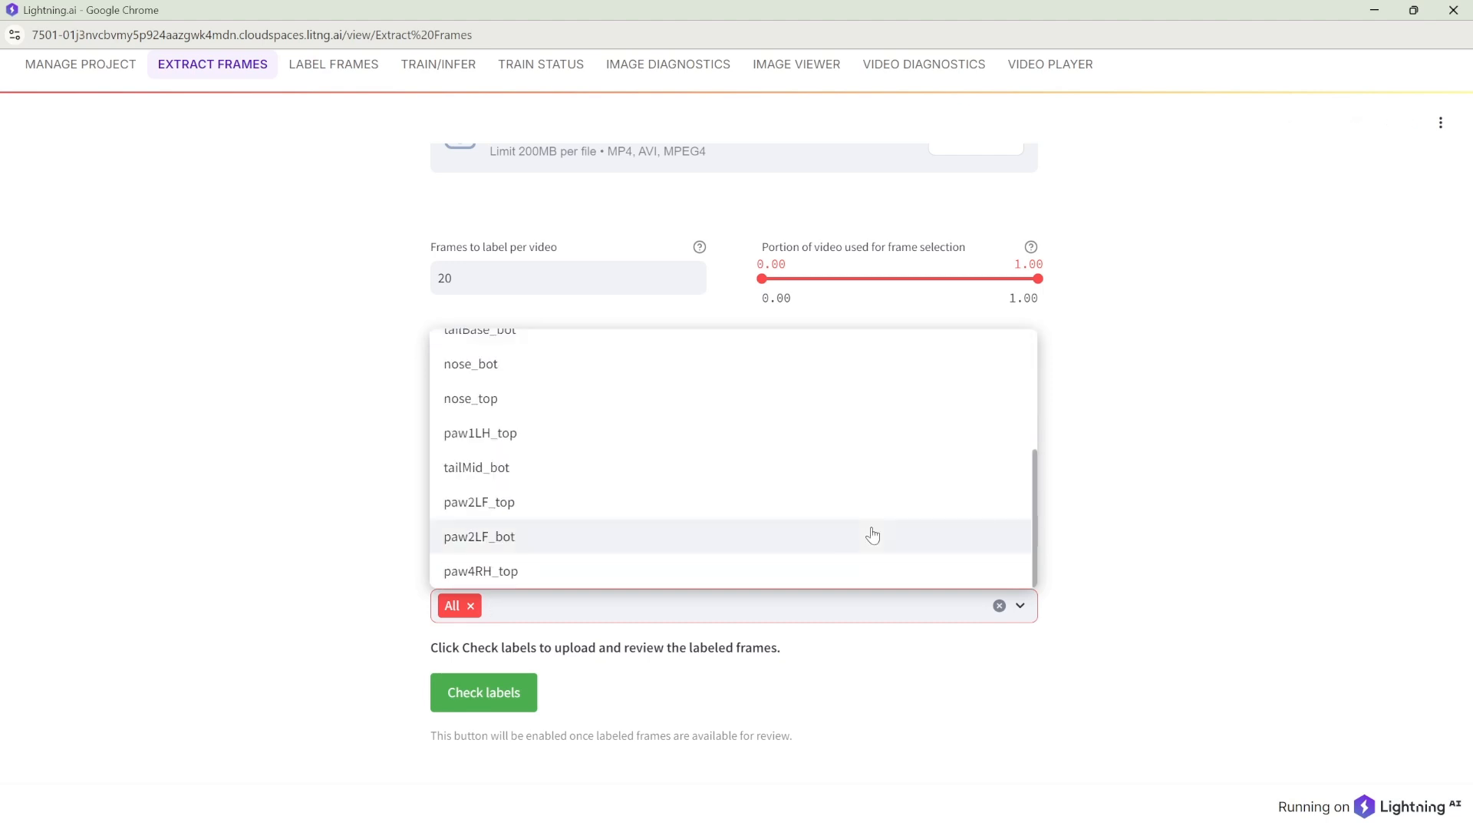
pyautogui.scroll(3, 873, 534)
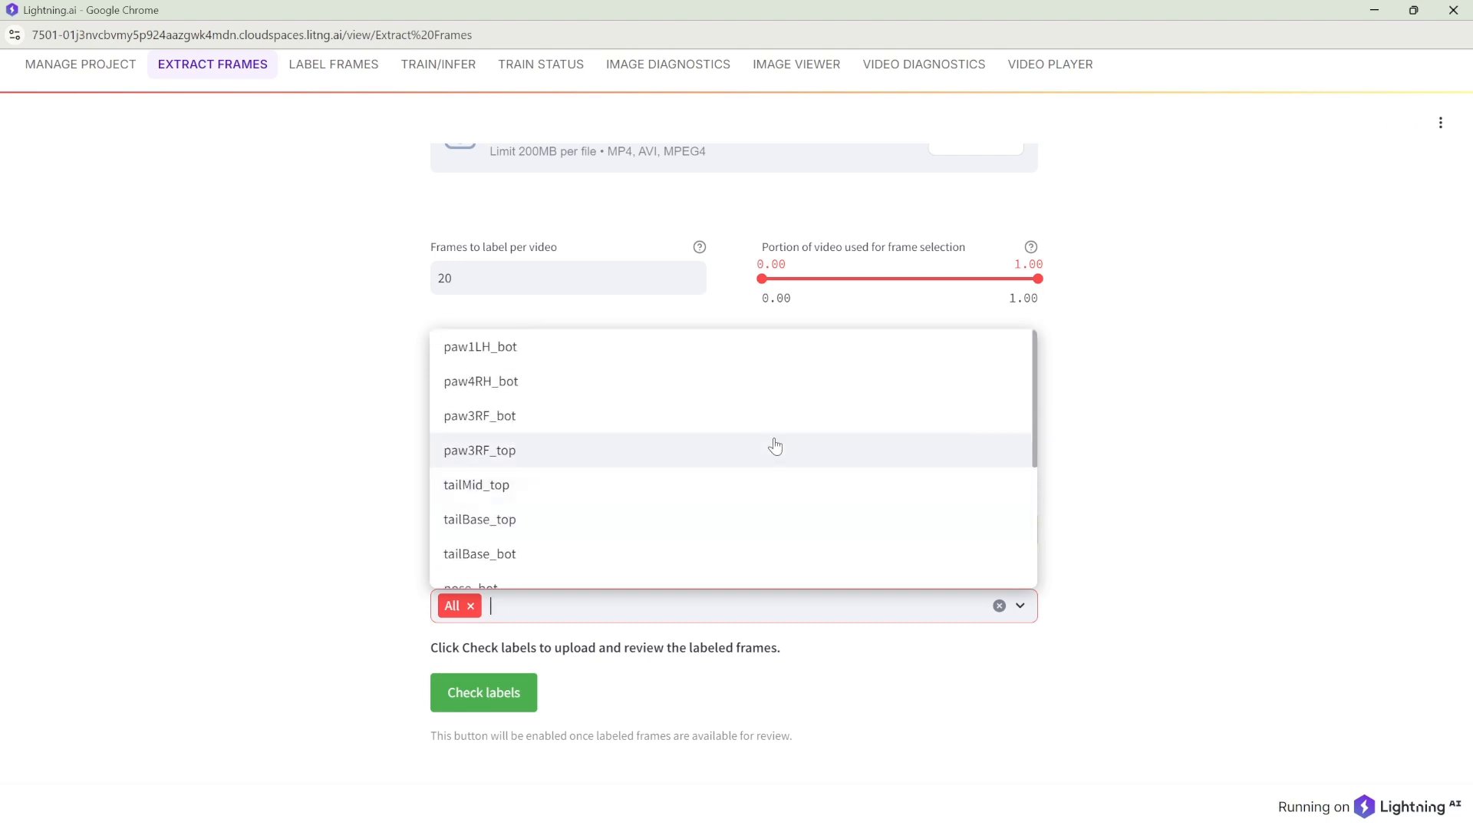
pyautogui.click(351, 529)
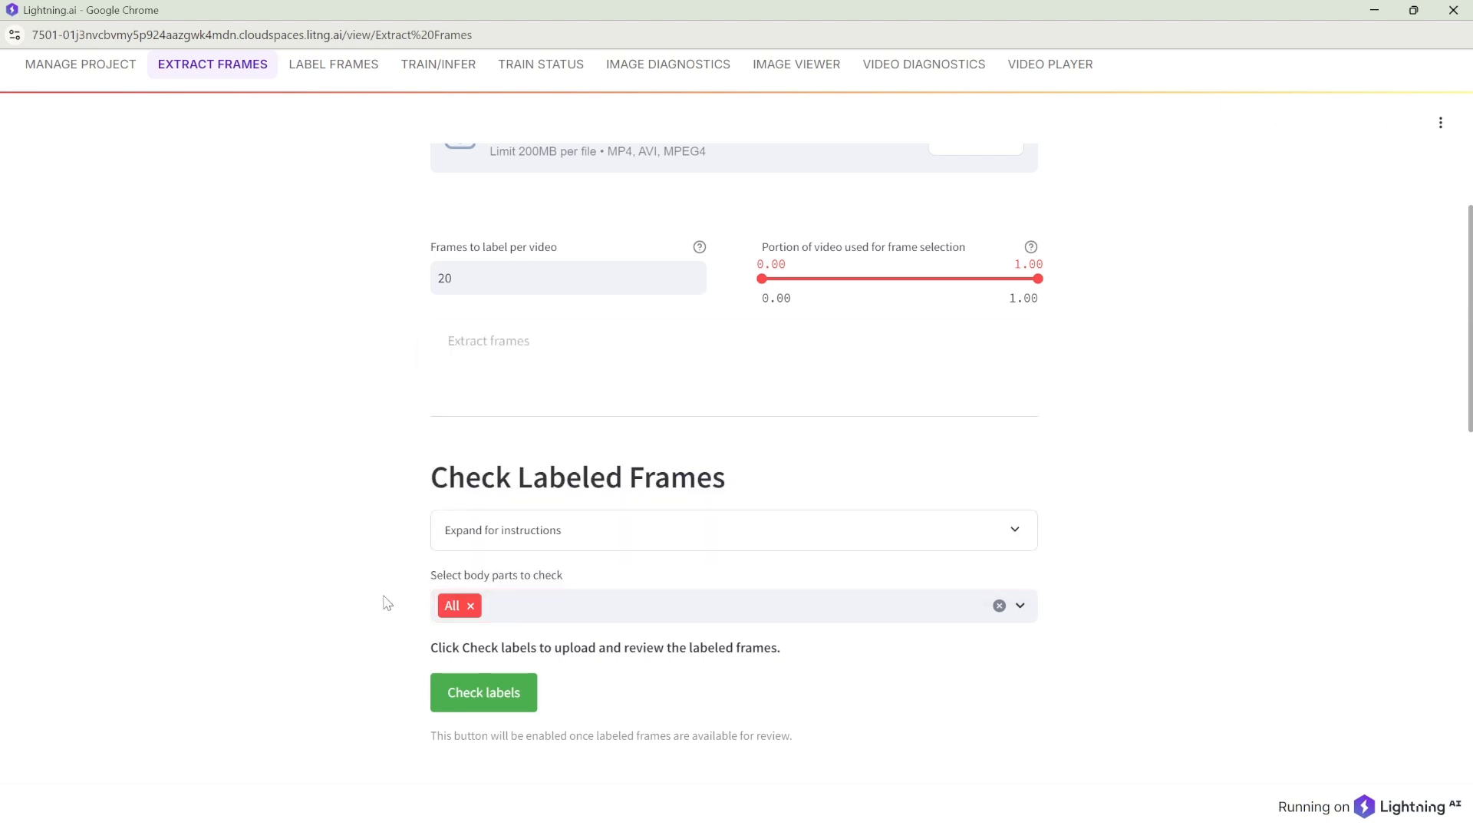
# Step: Run the label check for all body parts and review the labeled-data frames, advancing to frame 3
pyautogui.click(453, 684)
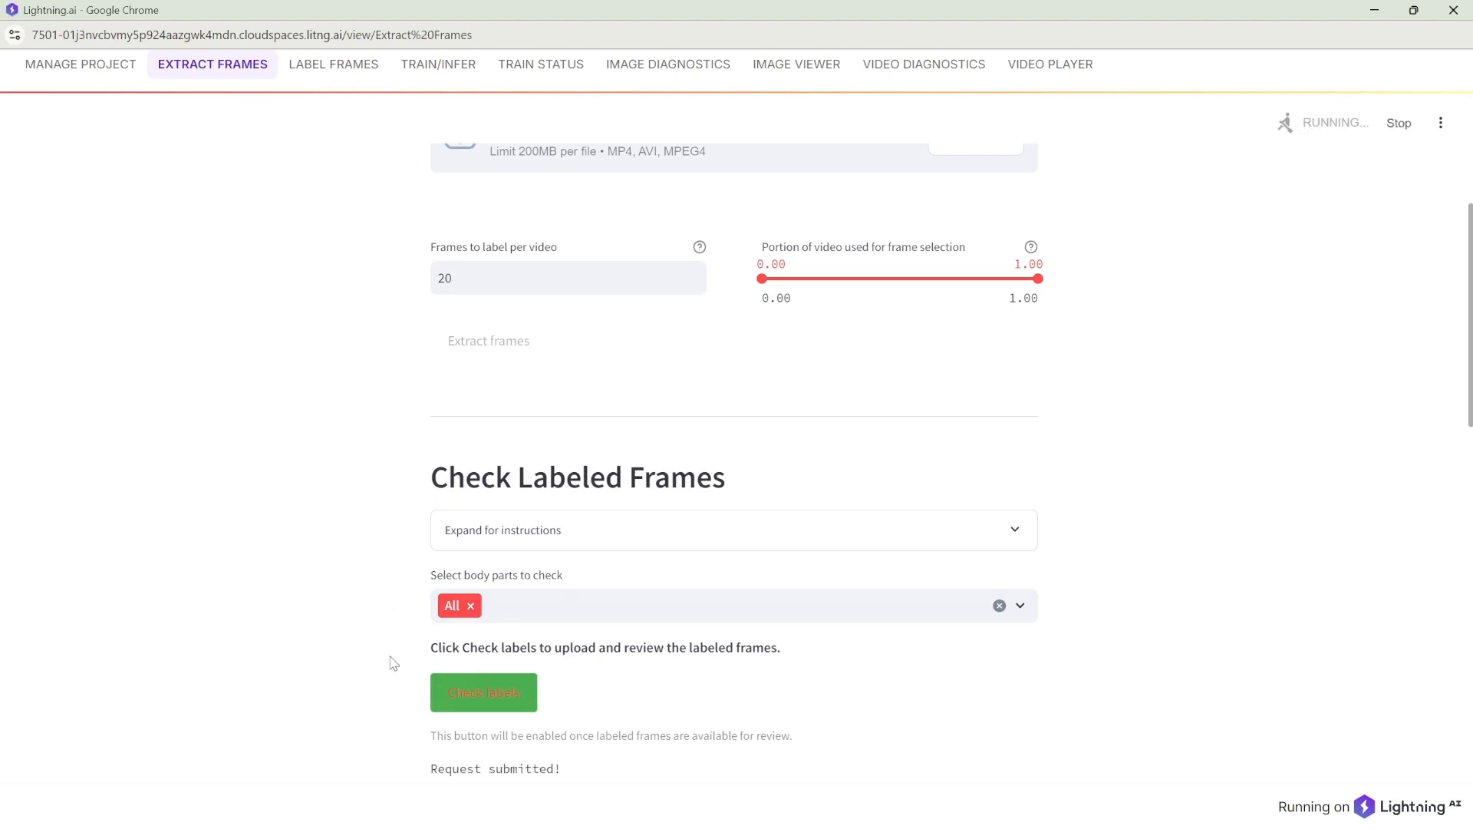
pyautogui.scroll(-2, 393, 663)
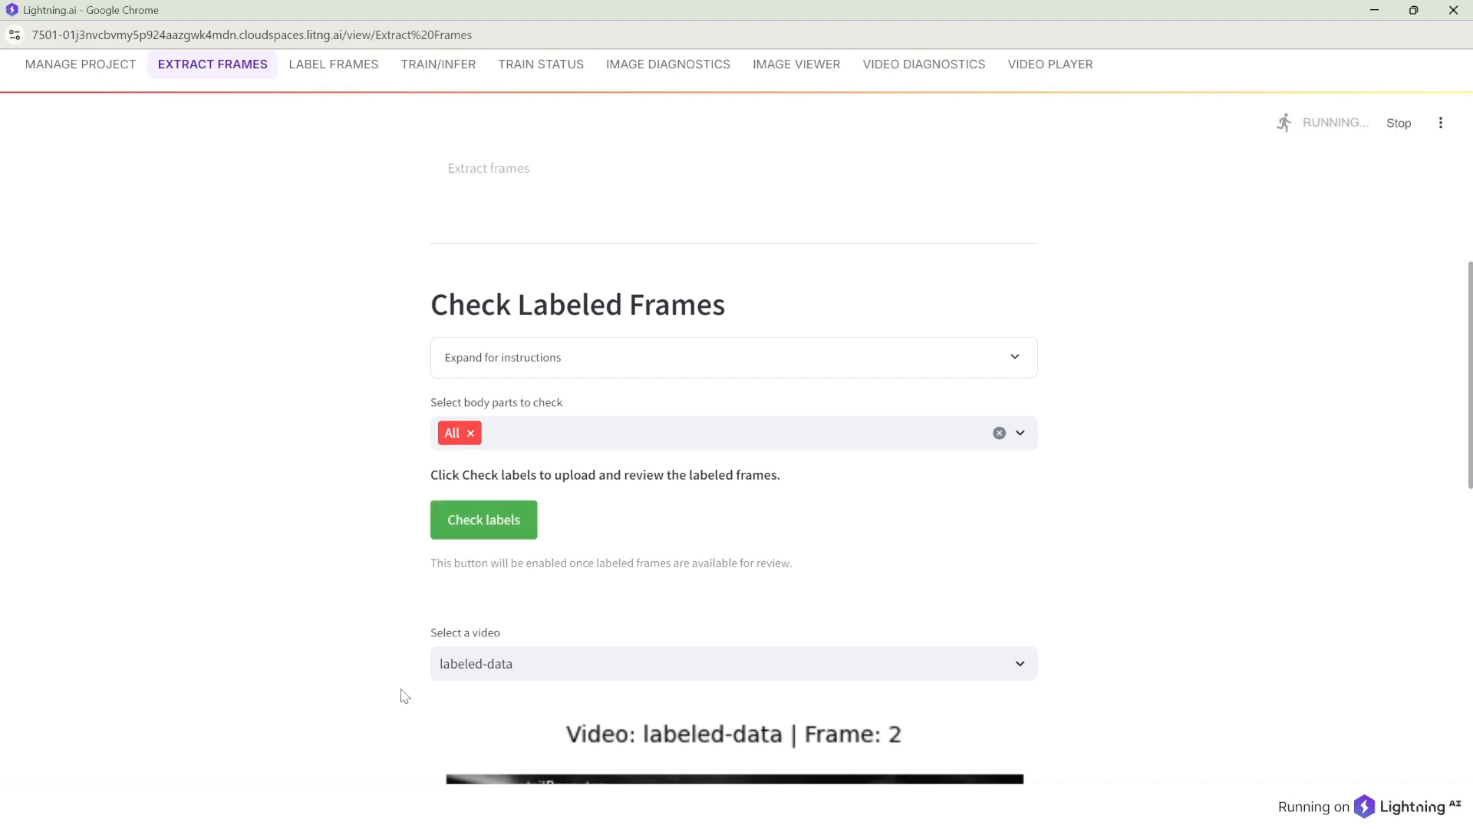
pyautogui.scroll(-5, 404, 696)
pyautogui.scroll(-1, 404, 696)
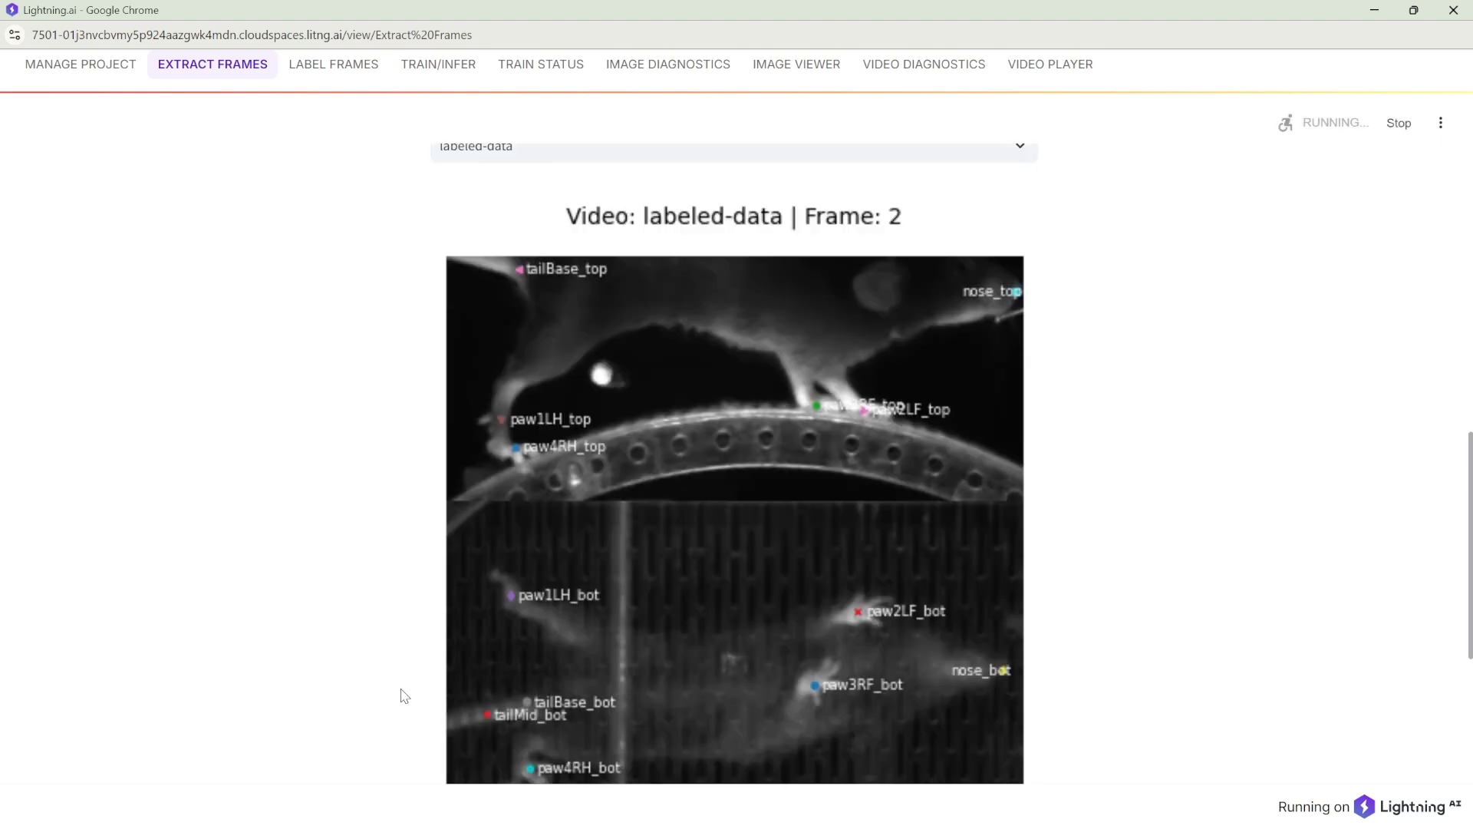
pyautogui.scroll(-2, 404, 696)
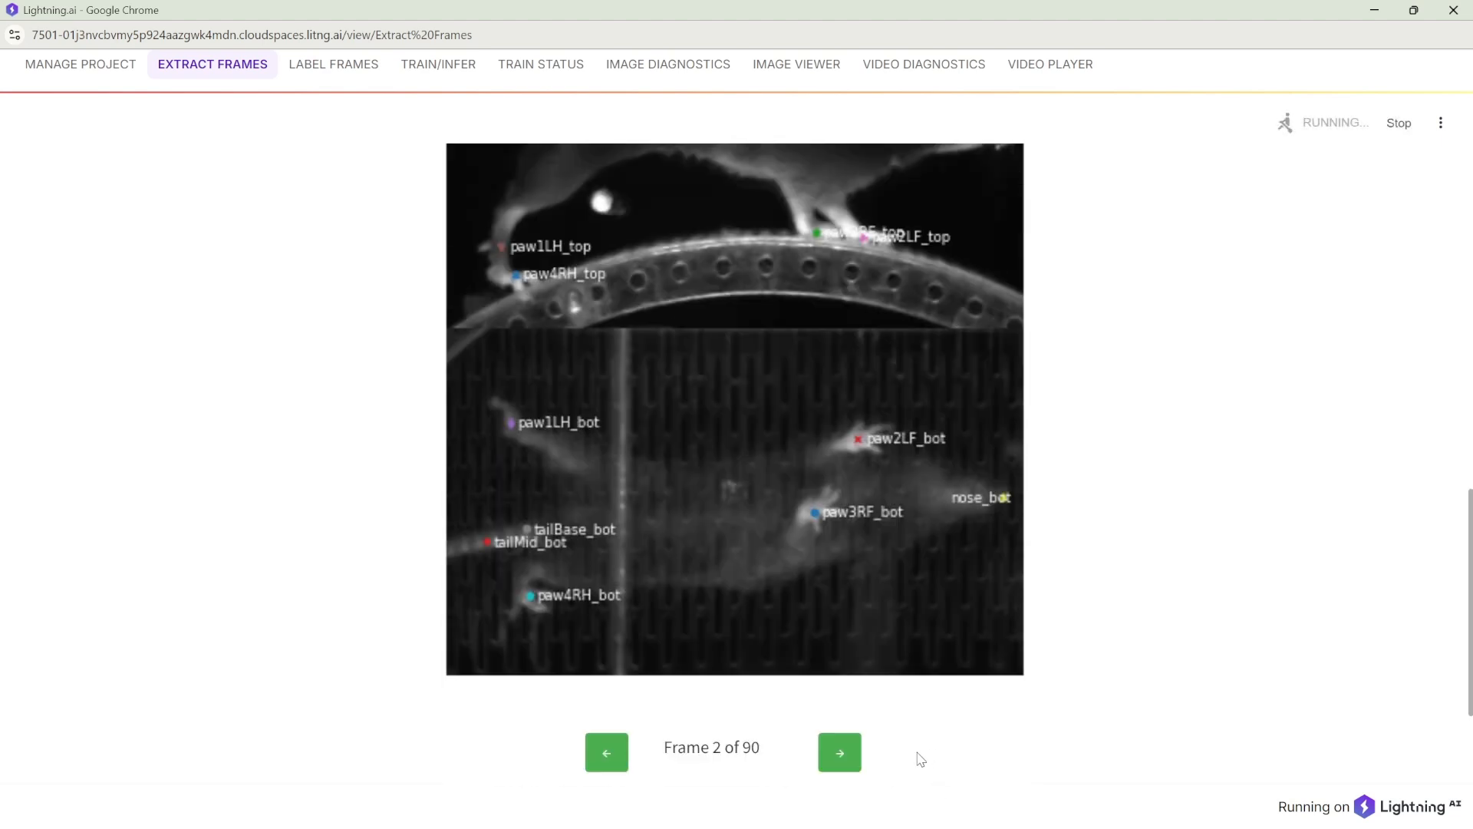
pyautogui.click(847, 755)
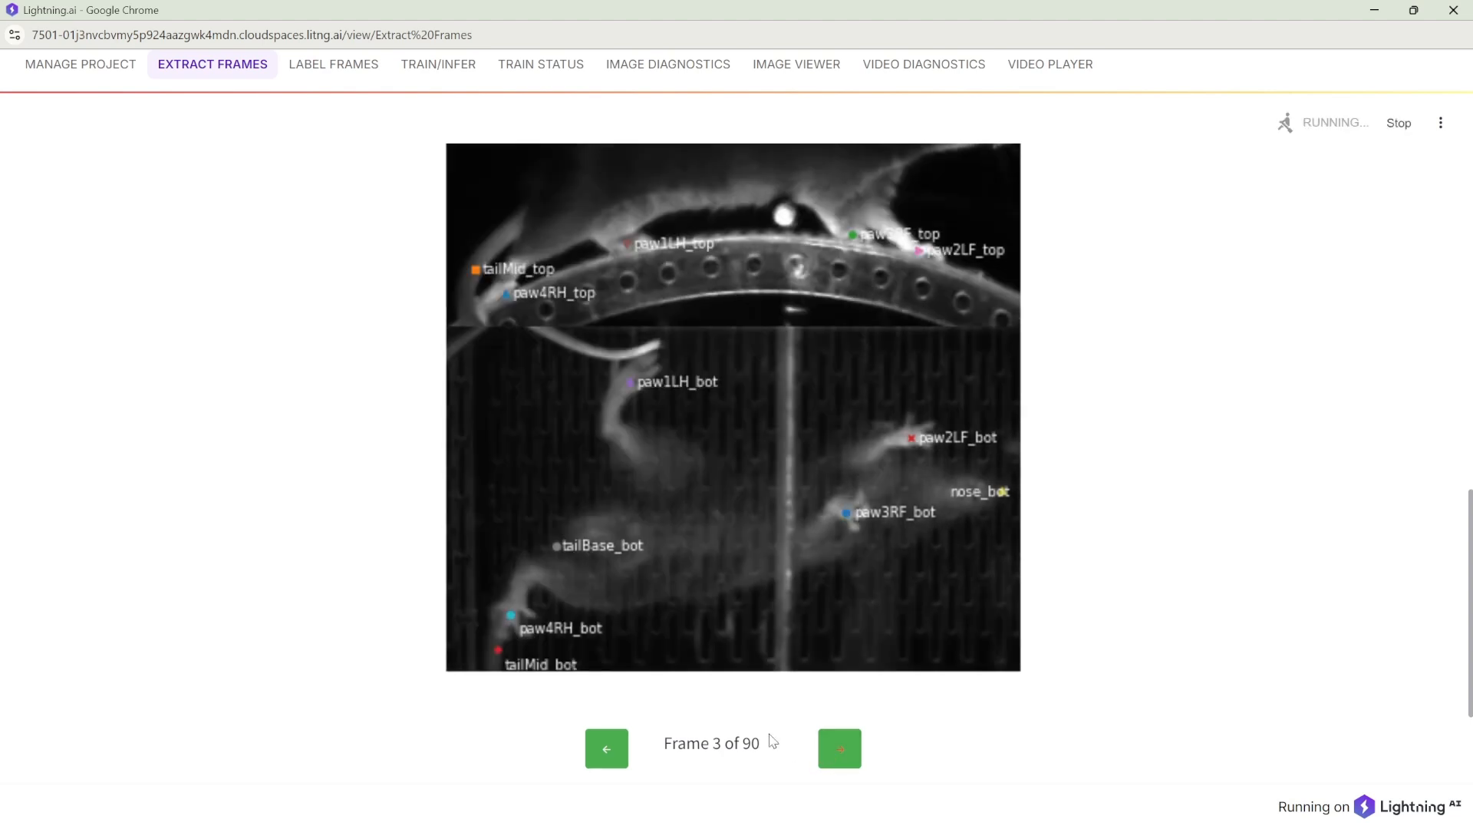
pyautogui.scroll(-2, 779, 729)
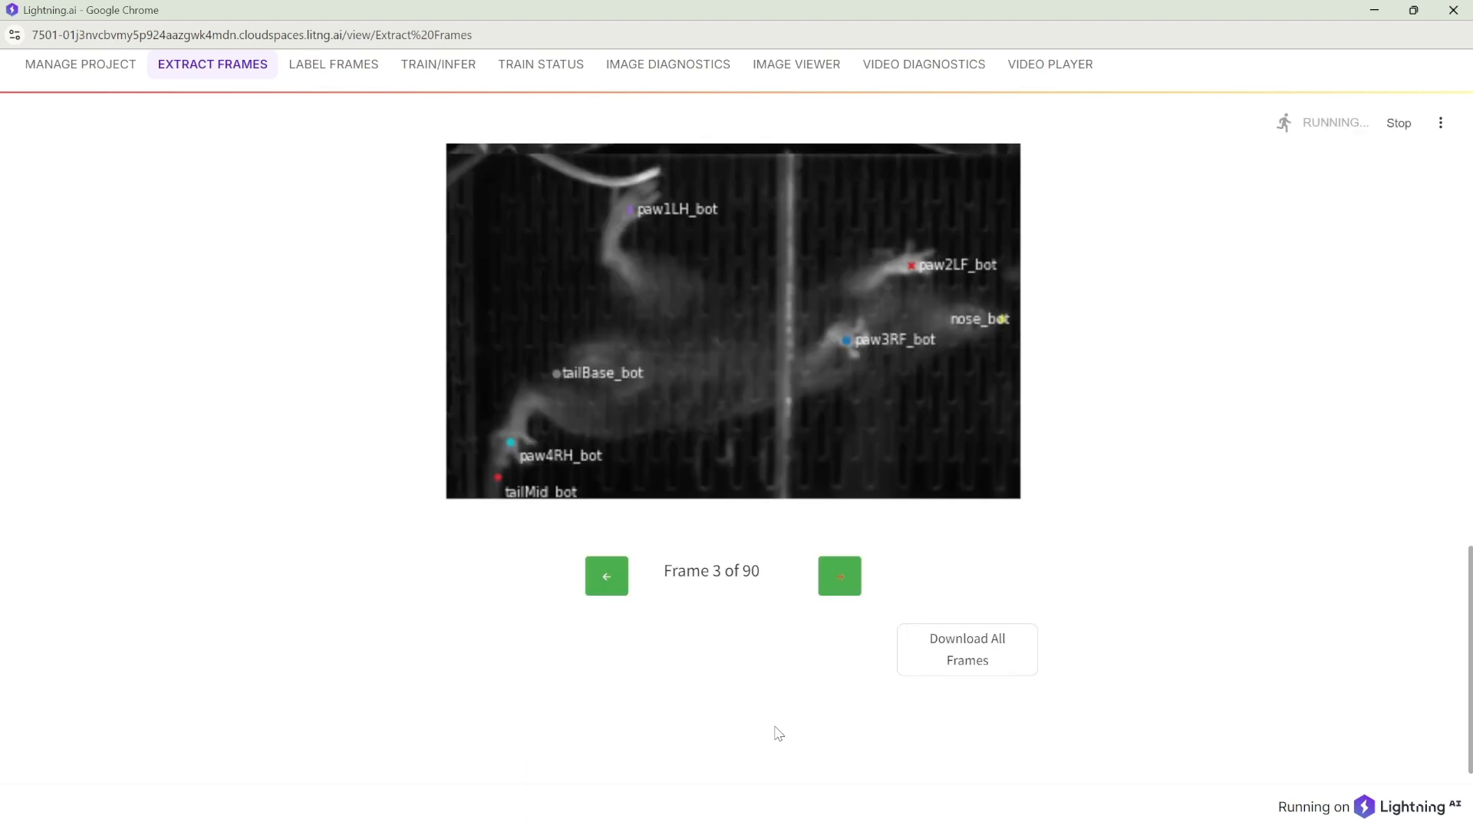